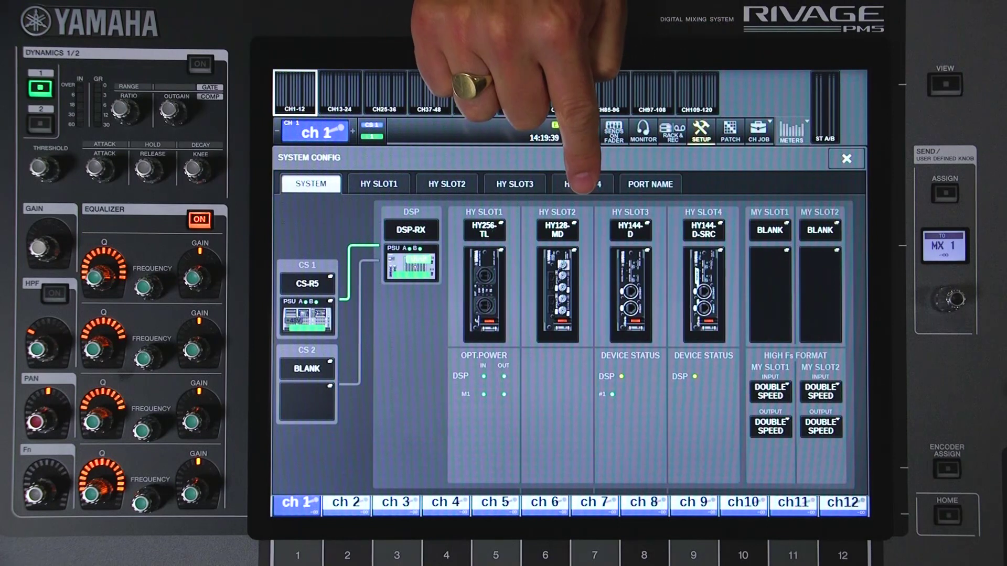
Inspect the HY slot 4 card and confirm its Dante clock setup
click(582, 184)
click(573, 225)
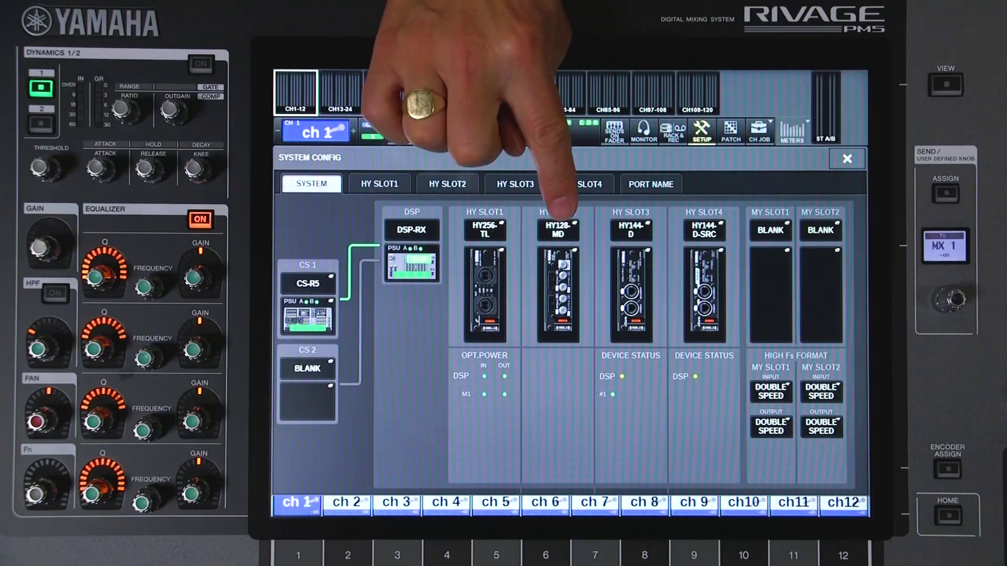
Switch the slot 2 HY128-MD MADI card to redundant MODE 2
click(447, 182)
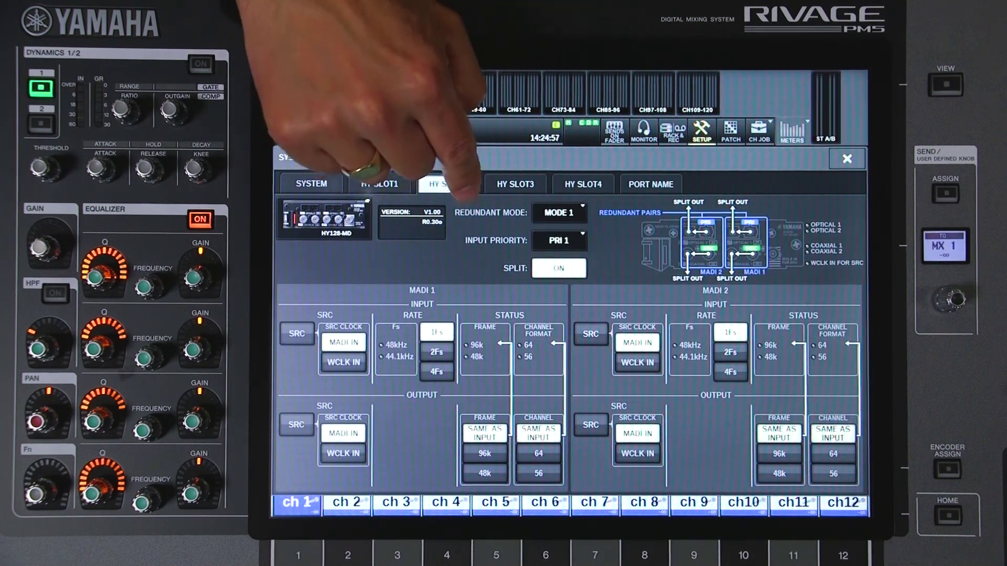
click(559, 212)
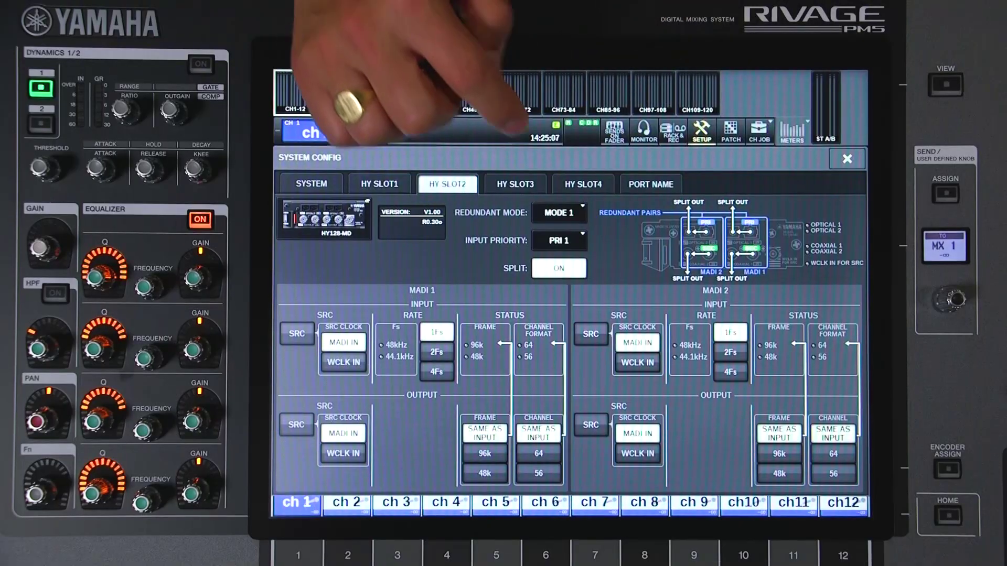
click(560, 263)
click(558, 236)
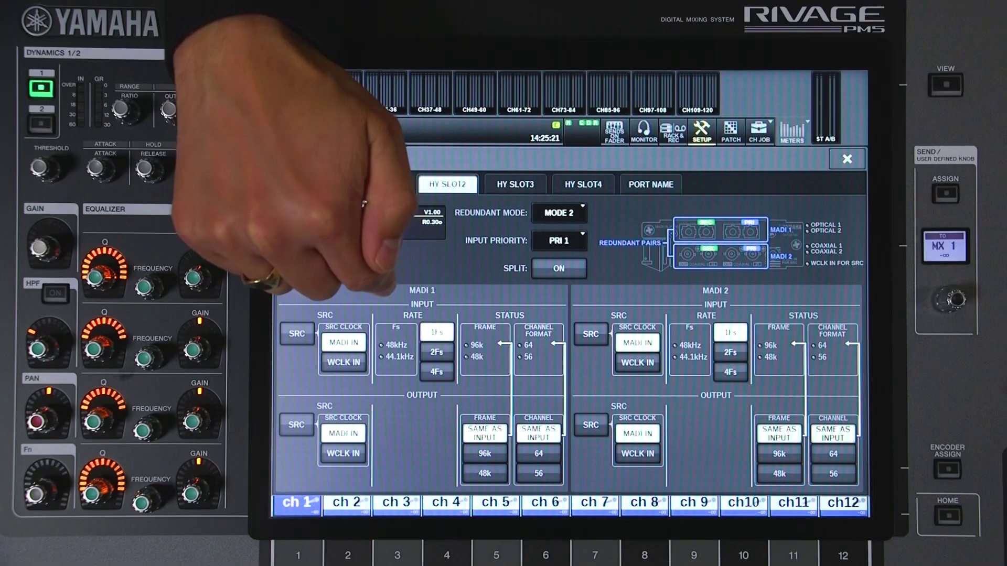
Turn split on and set the MADI 1 output to 64 channels at 96k
click(558, 268)
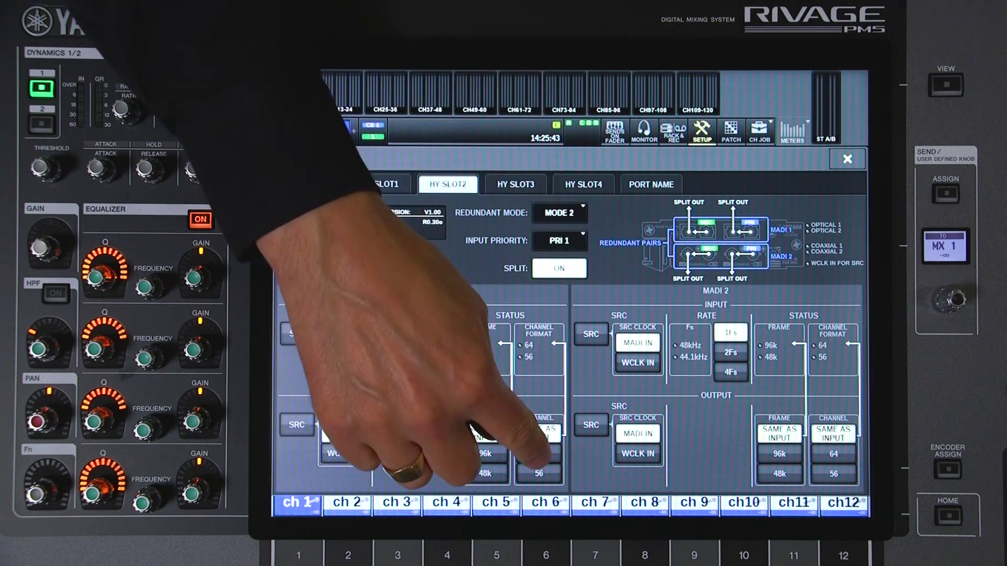
click(539, 454)
click(486, 454)
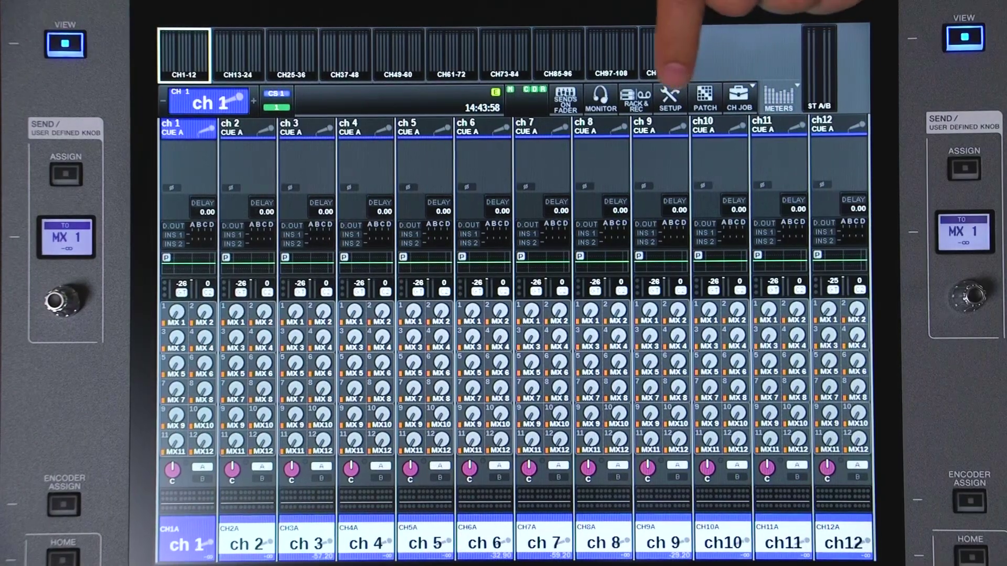
Reopen System Config on HY slot 1 to view the TWINLANe card
click(670, 96)
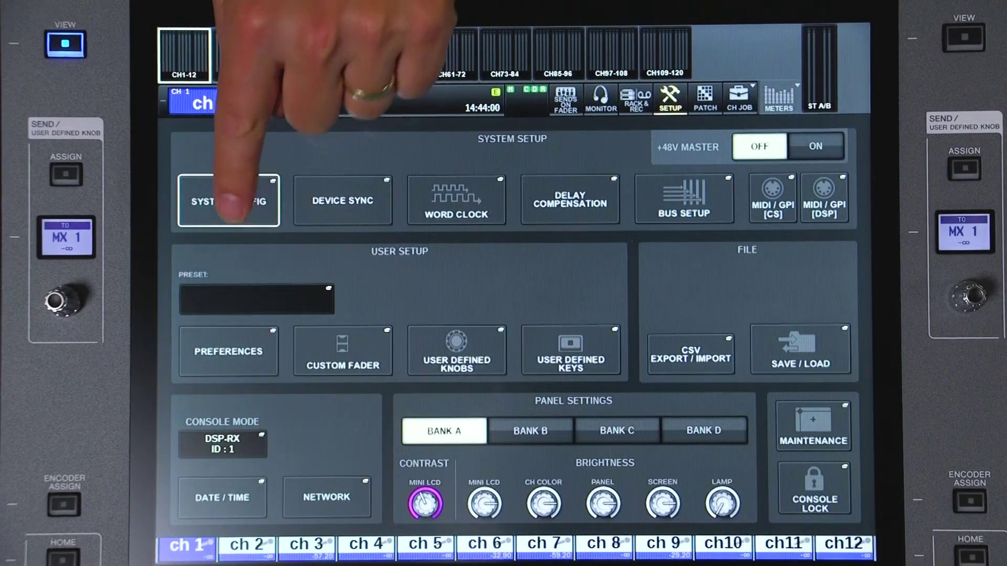
click(236, 197)
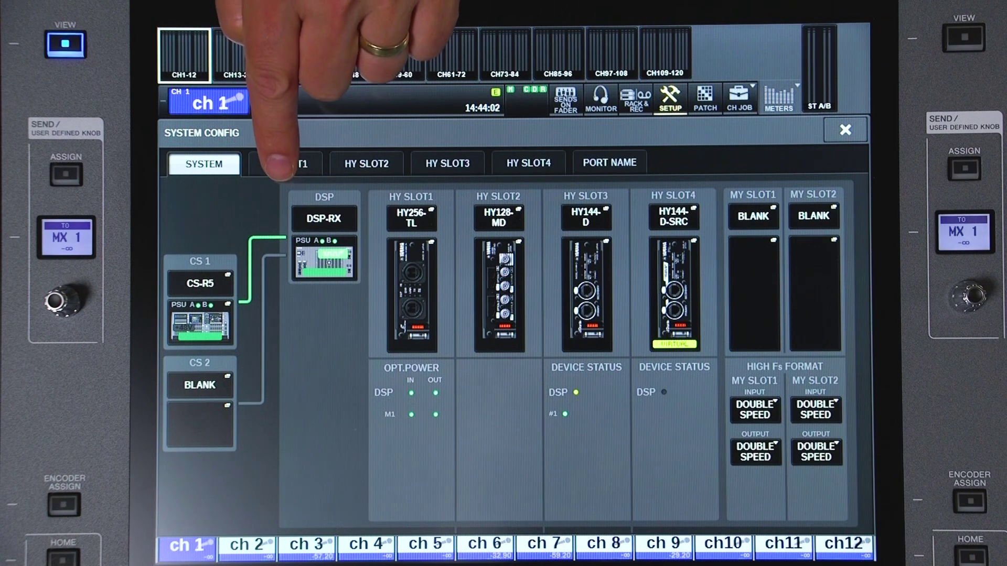
click(284, 164)
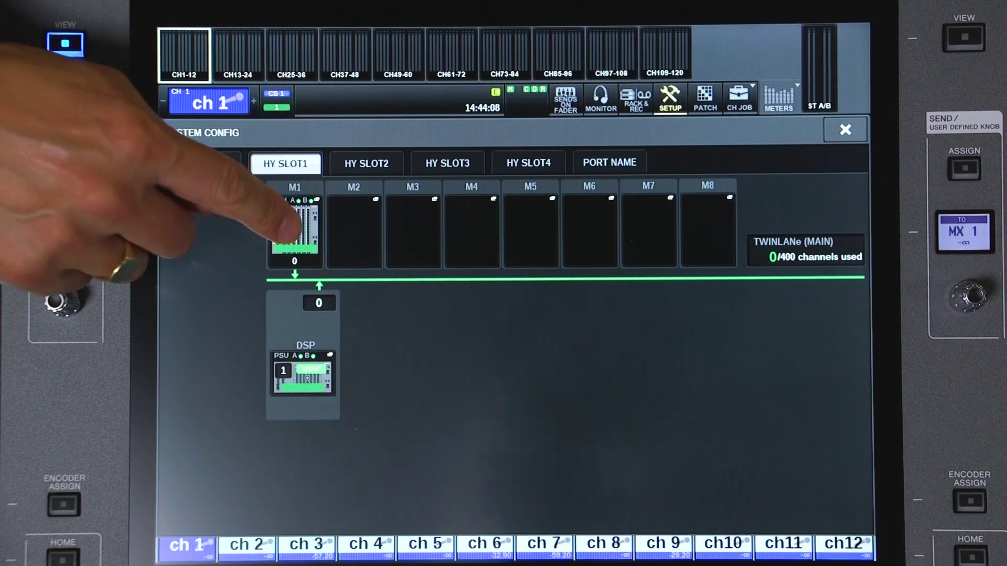
Open the detail page of the M1 rack
click(294, 224)
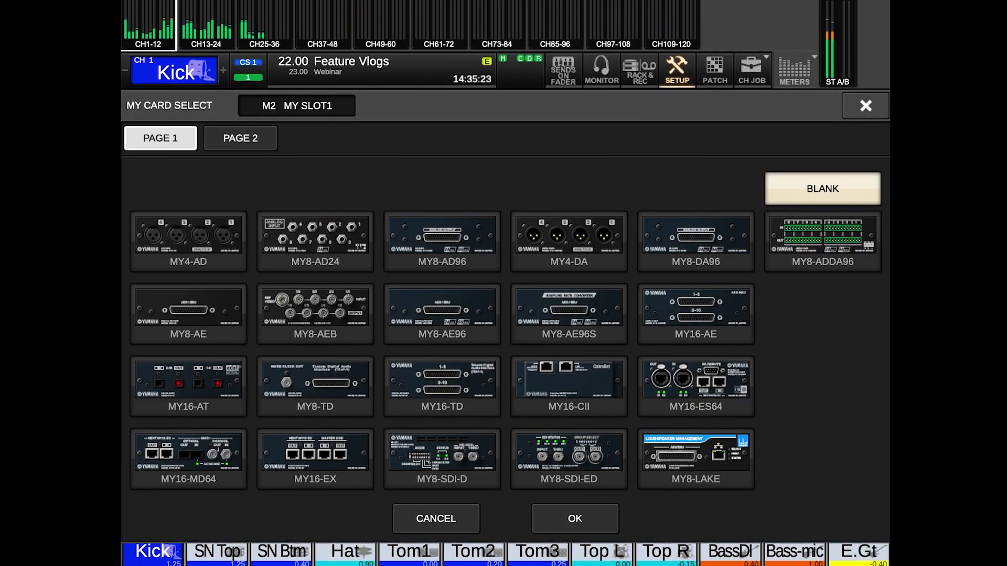
Show page 2 of the MY card list, with third-party cards like Dante and AVIOM
click(228, 141)
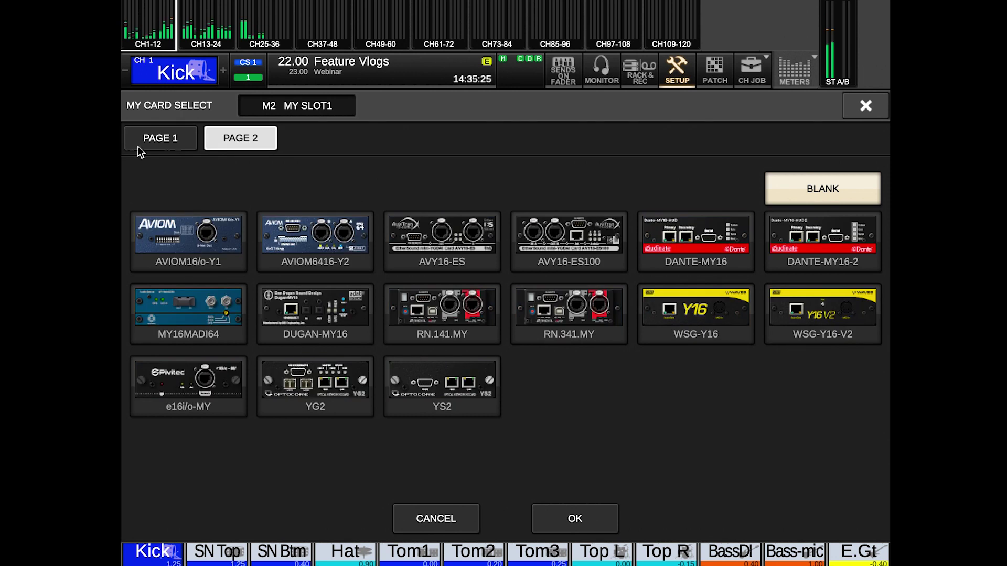